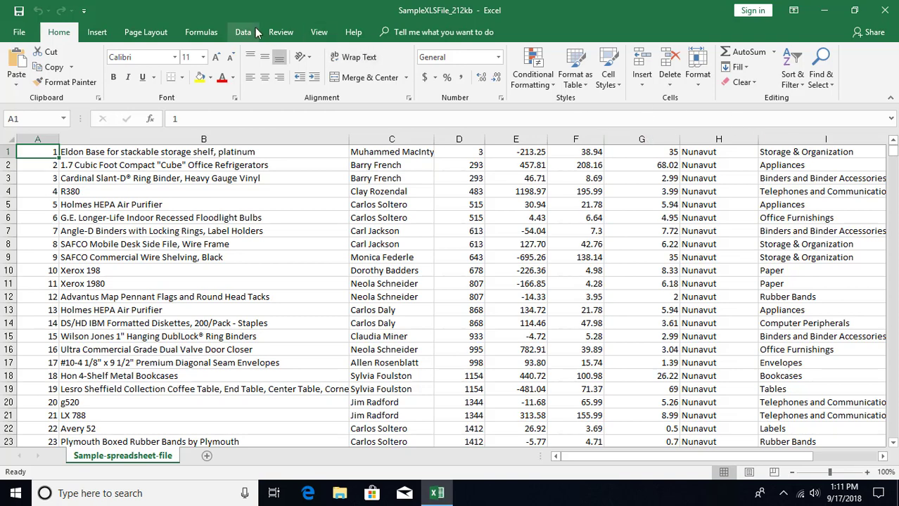
Step: Run the Review spell check, adding the flagged surnames, Advantus and DublLock to the dictionary
click(280, 32)
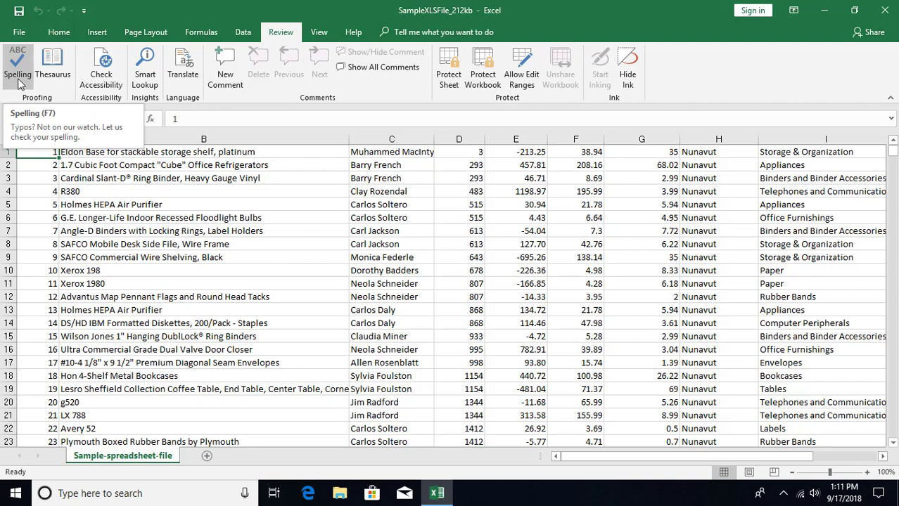
click(18, 77)
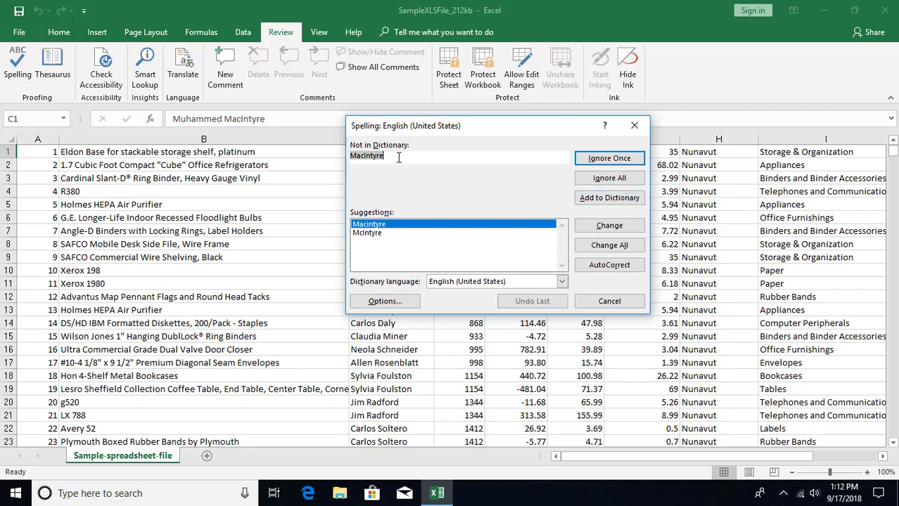
click(609, 200)
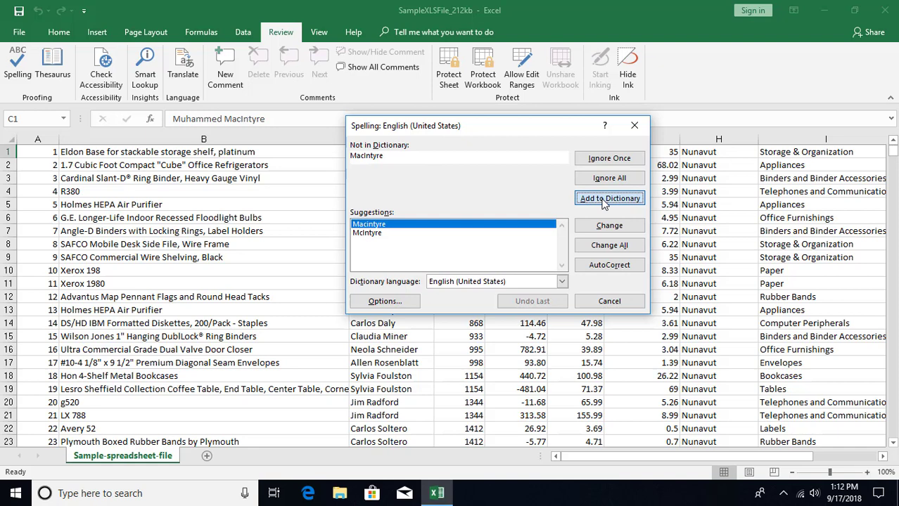
click(609, 198)
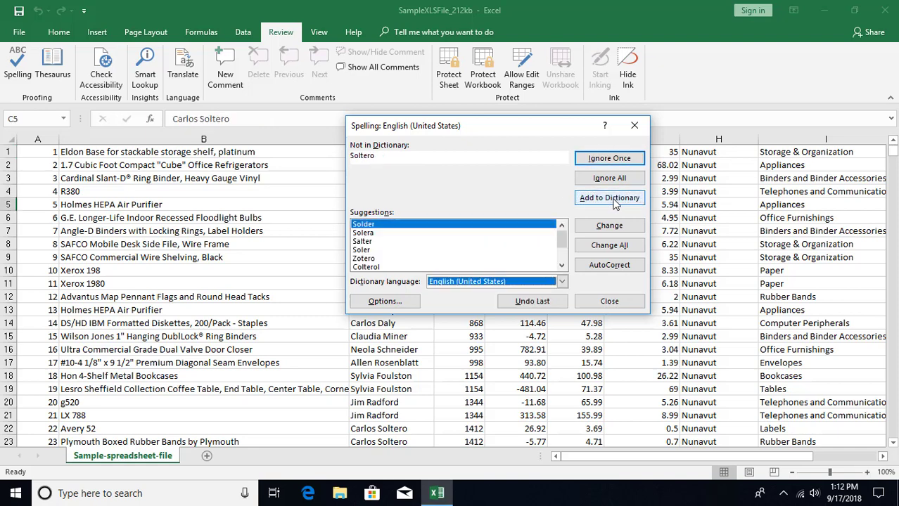
click(609, 198)
click(609, 199)
click(609, 198)
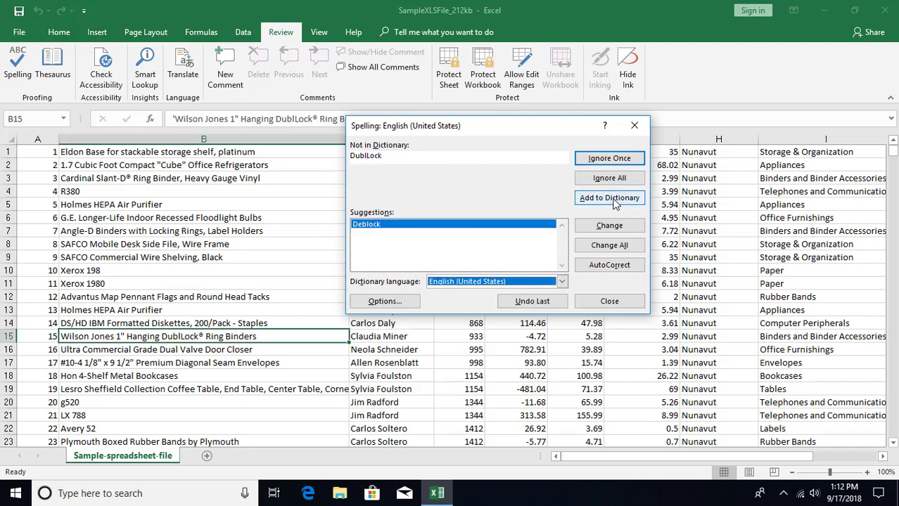
click(610, 199)
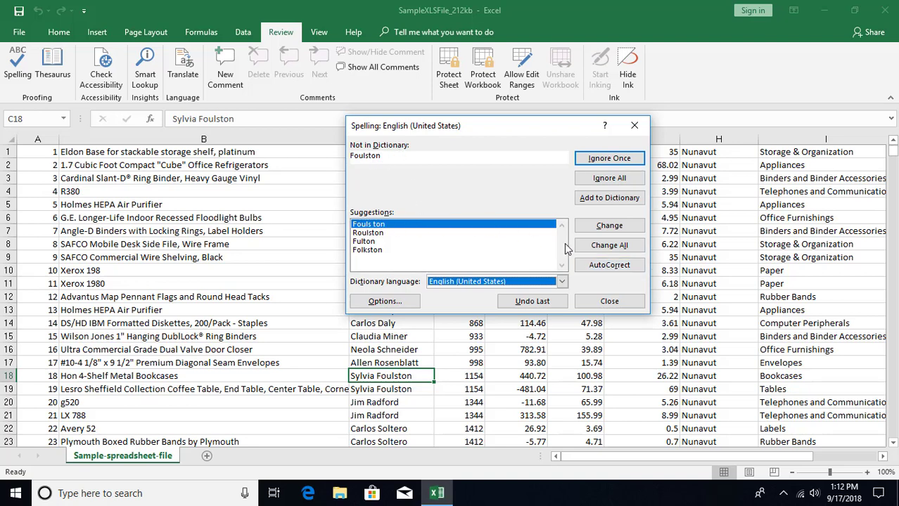
Step: Review the CUSTOM.DIC word list through the proofing options without changing it
click(385, 303)
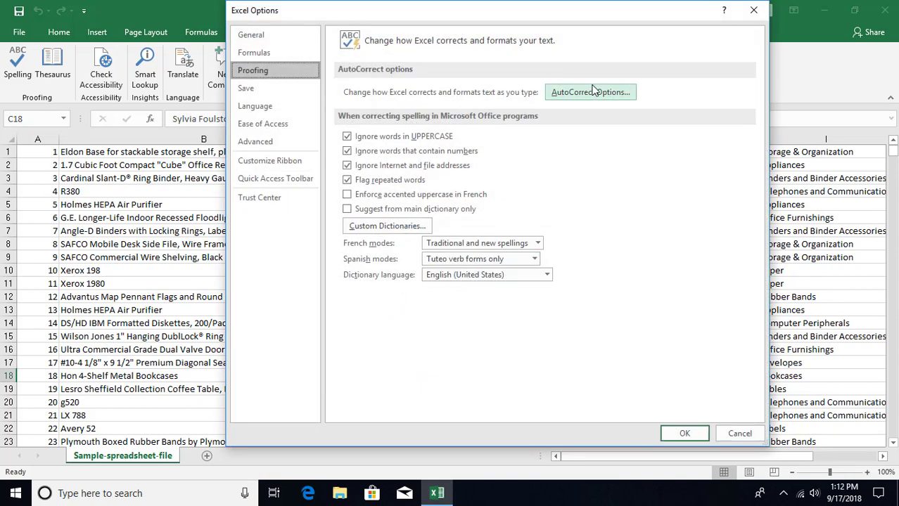
click(385, 225)
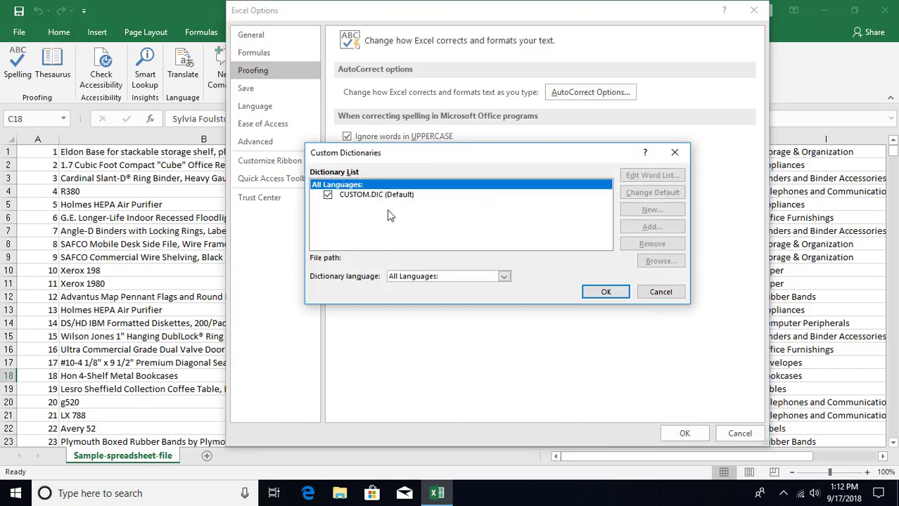
click(402, 196)
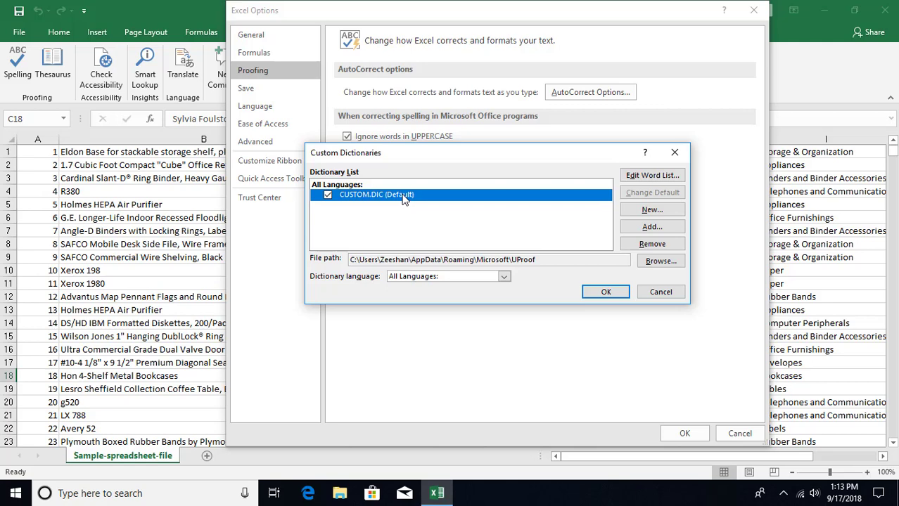
click(640, 177)
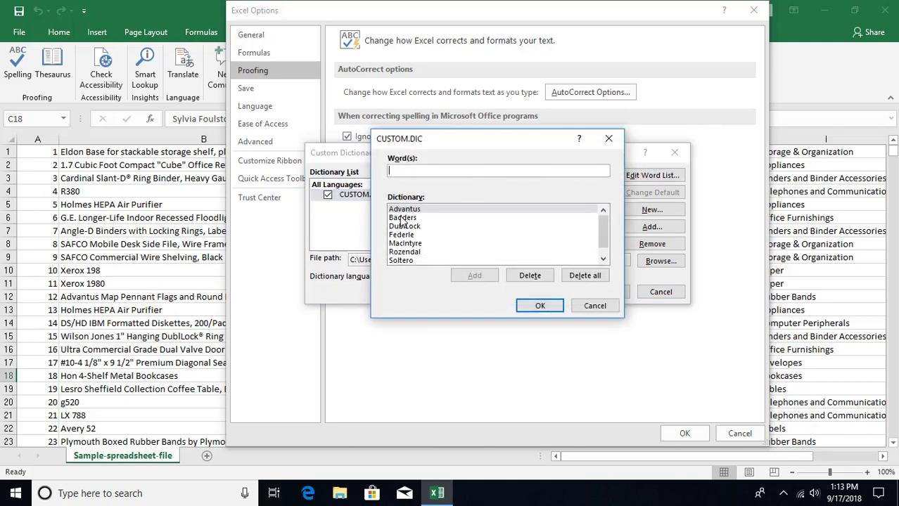
click(402, 220)
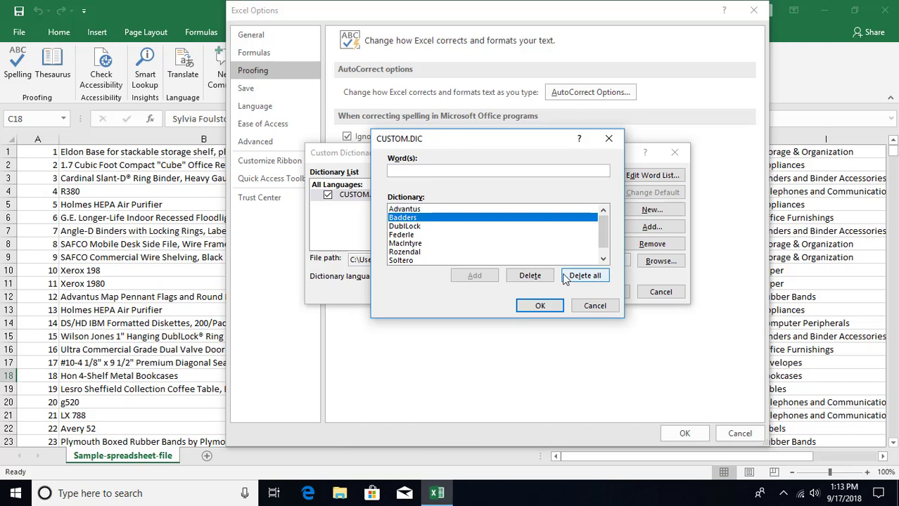
click(413, 170)
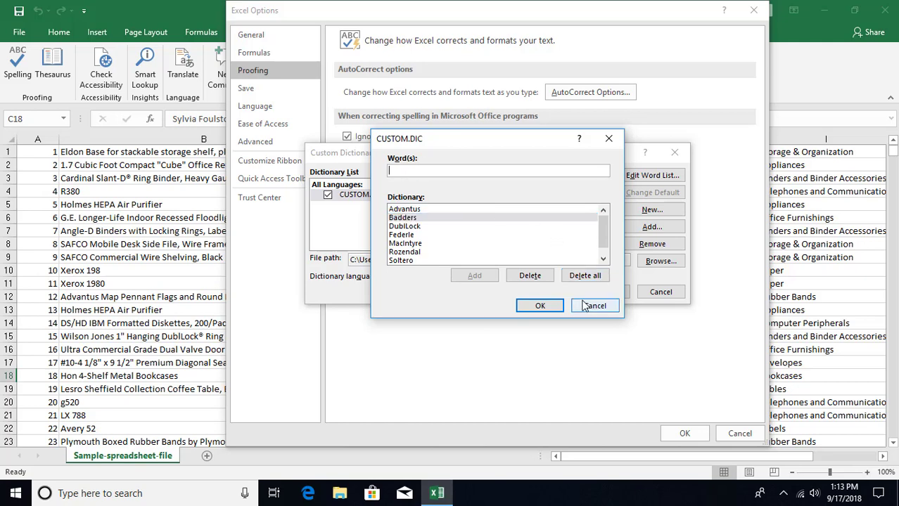
click(539, 305)
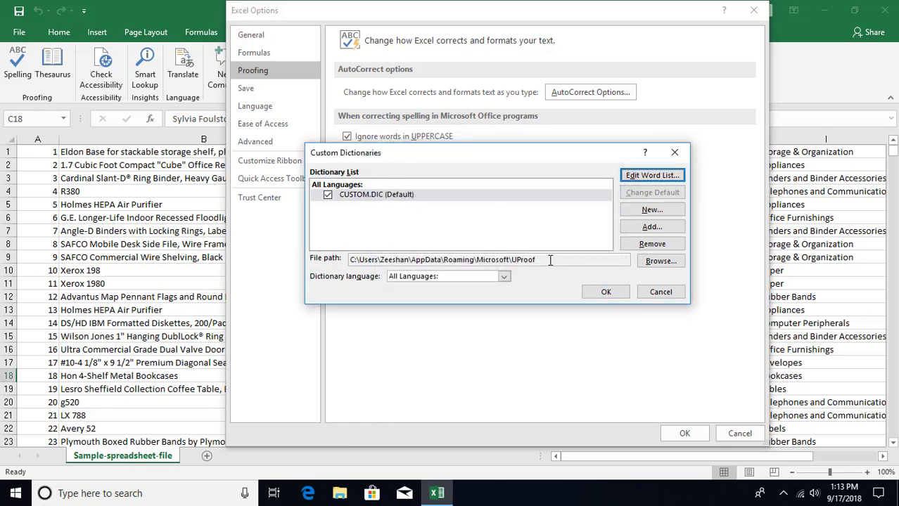
Step: Cancel out of the custom dictionary and proofing dialogs and finish the spell check
drag(550, 261, 349, 261)
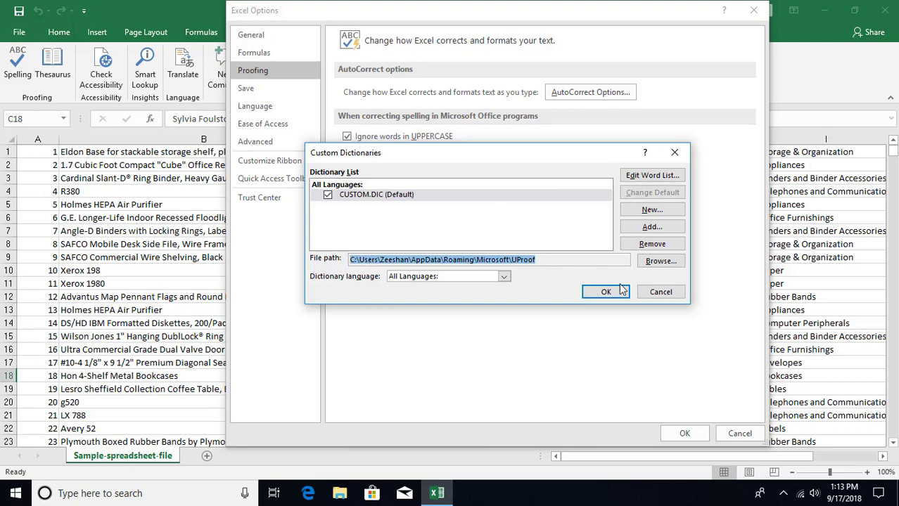
click(660, 292)
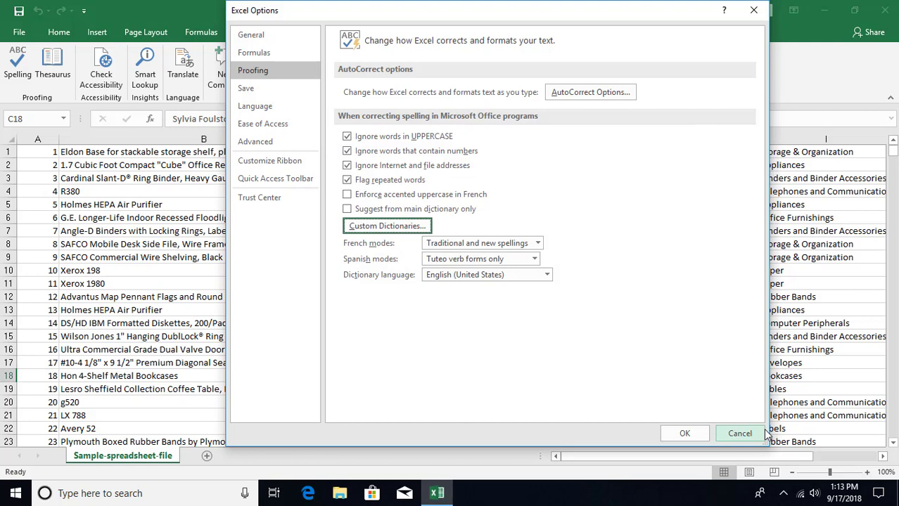
click(740, 434)
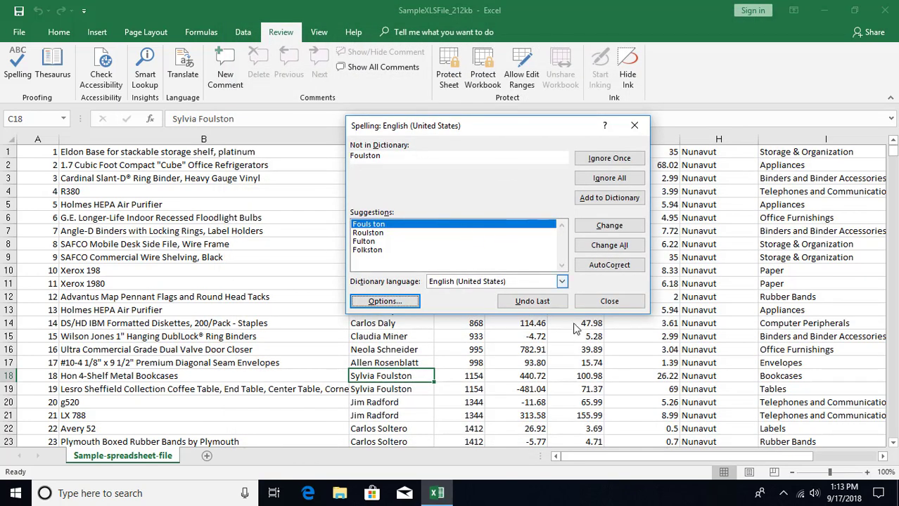
click(604, 303)
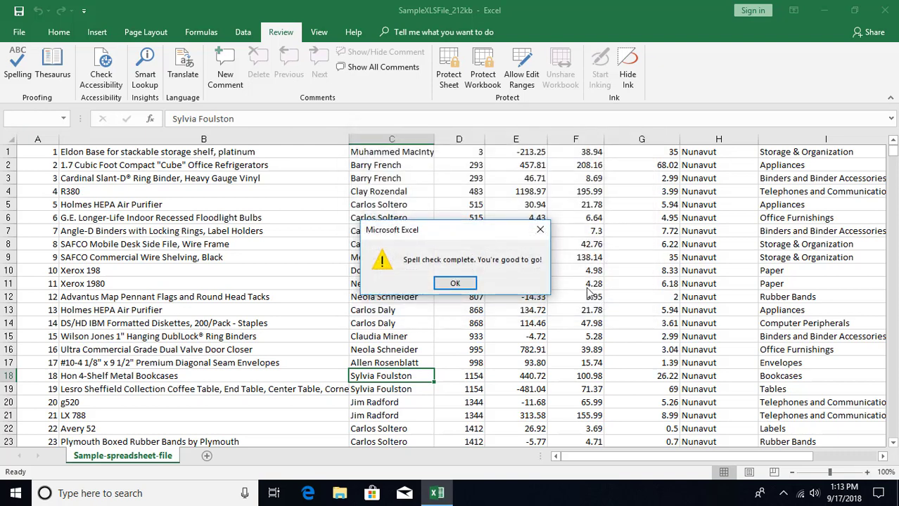
Step: Dismiss the completion message and look up Thesaurus synonyms for 'Heavy' in the B3 description
click(455, 284)
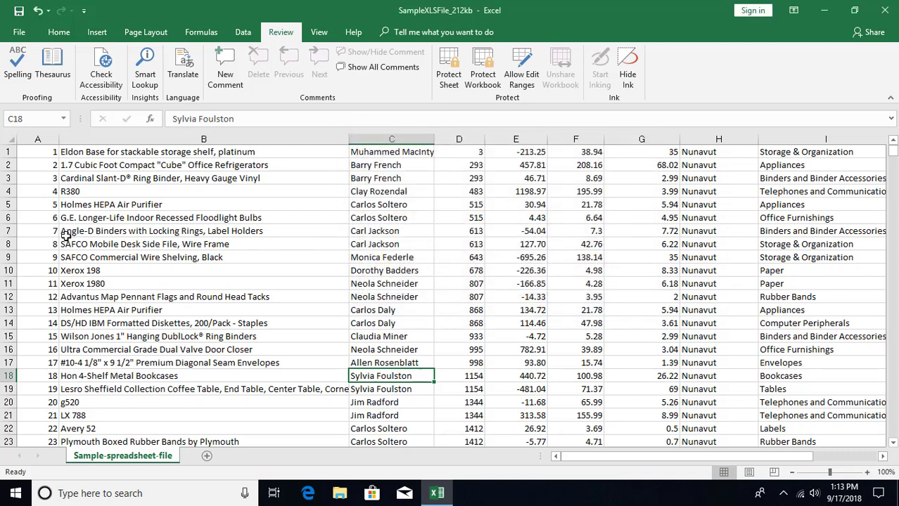
click(52, 76)
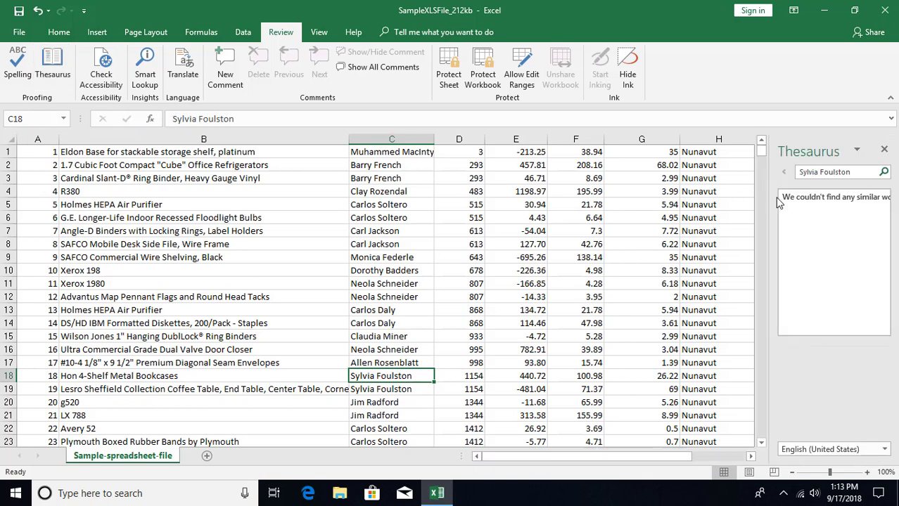
double_click(198, 178)
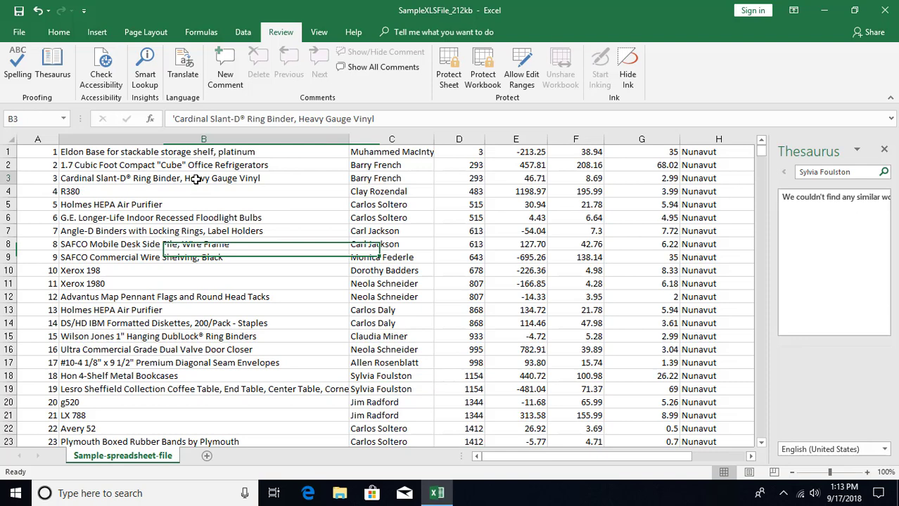
double_click(199, 178)
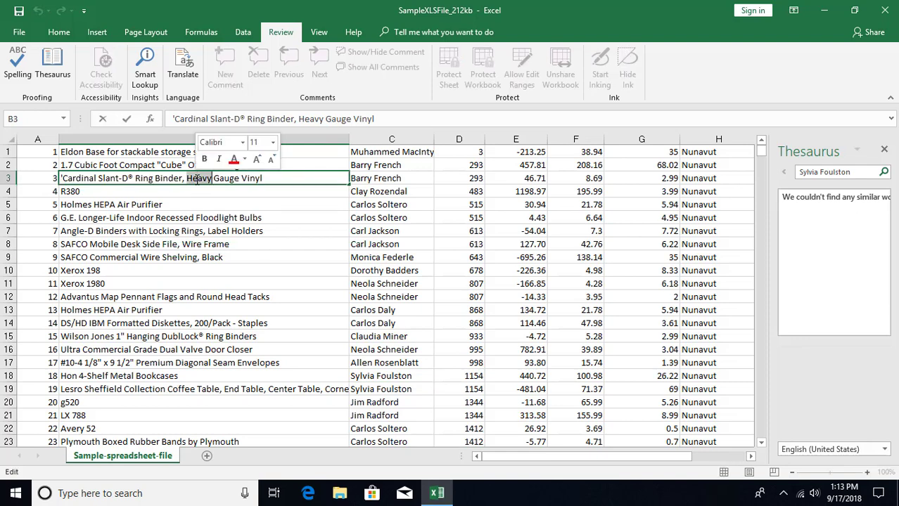
click(50, 71)
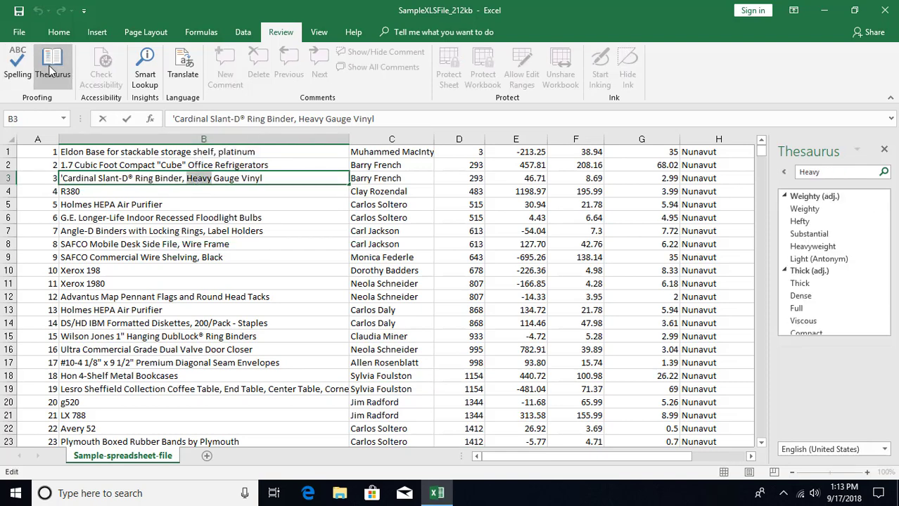
key(Escape)
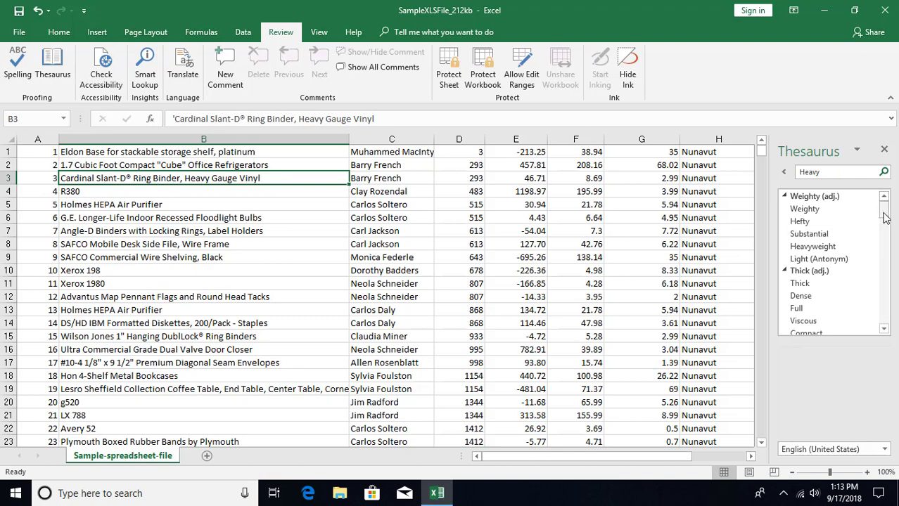
Step: Check the options for 'Hefty' without inserting it, then move from C7 to column I
mouse_move(886, 219)
mouse_down()
mouse_move(881, 333)
mouse_move(890, 209)
mouse_up()
click(808, 224)
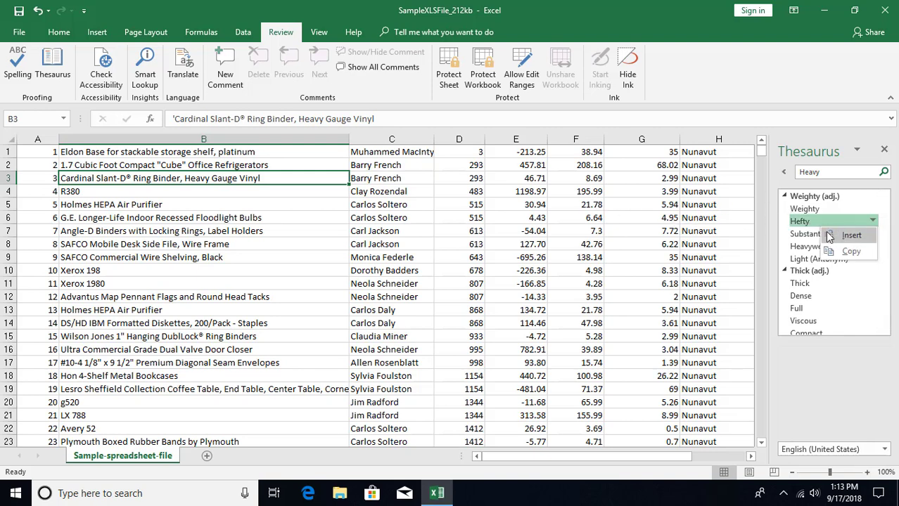
key(Escape)
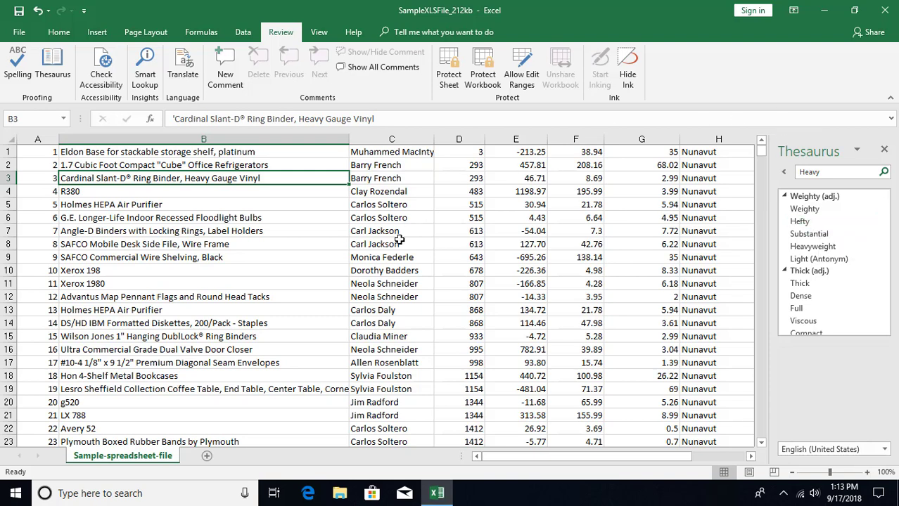
click(402, 232)
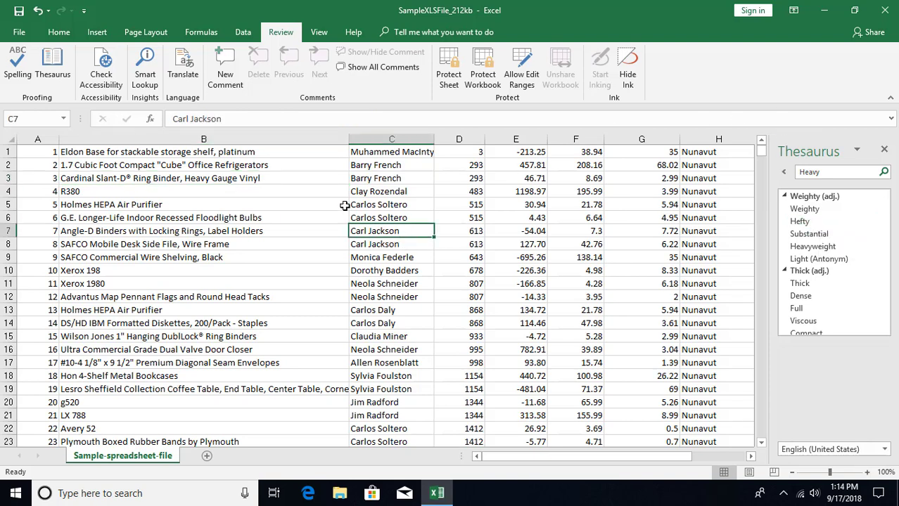
key(Right)
key(Right)
key(Right)
key(Right)
key(Right)
key(Right)
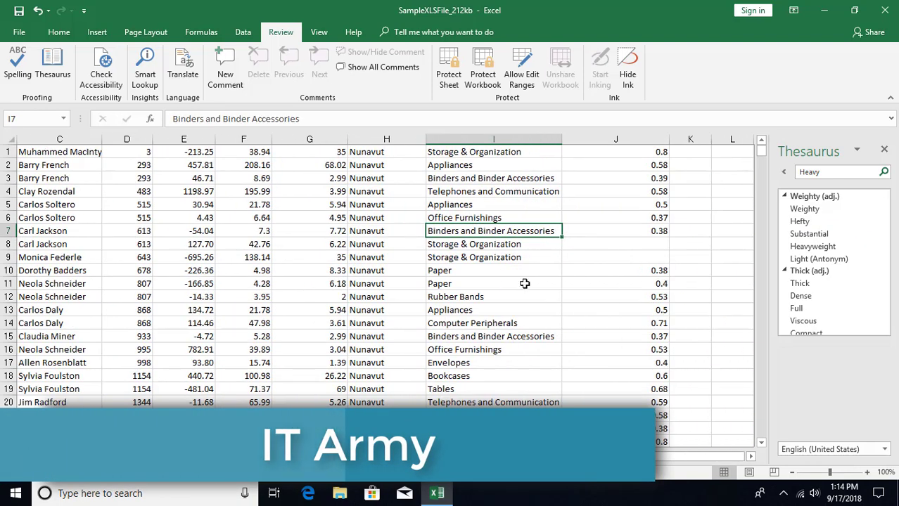
Step: Run Smart Lookup on 'Paper' in I10, then close the Smart Lookup and Thesaurus panes
click(465, 272)
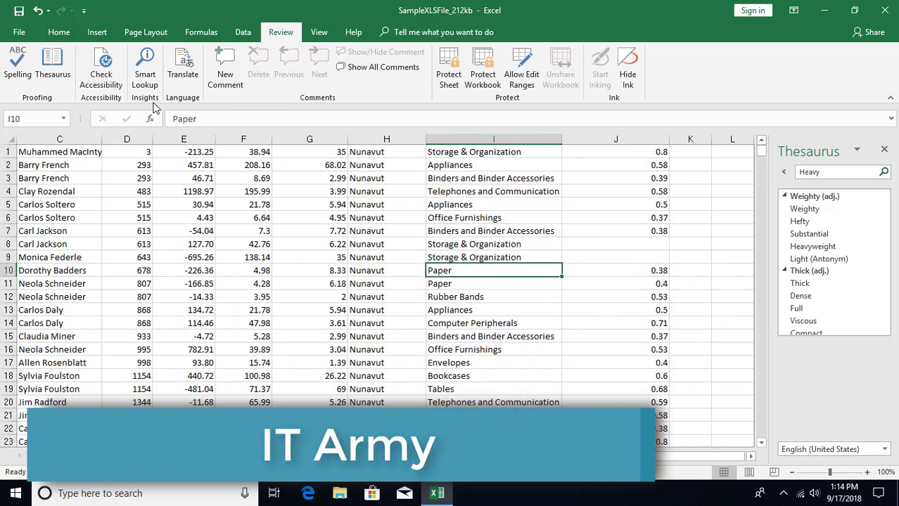
click(145, 78)
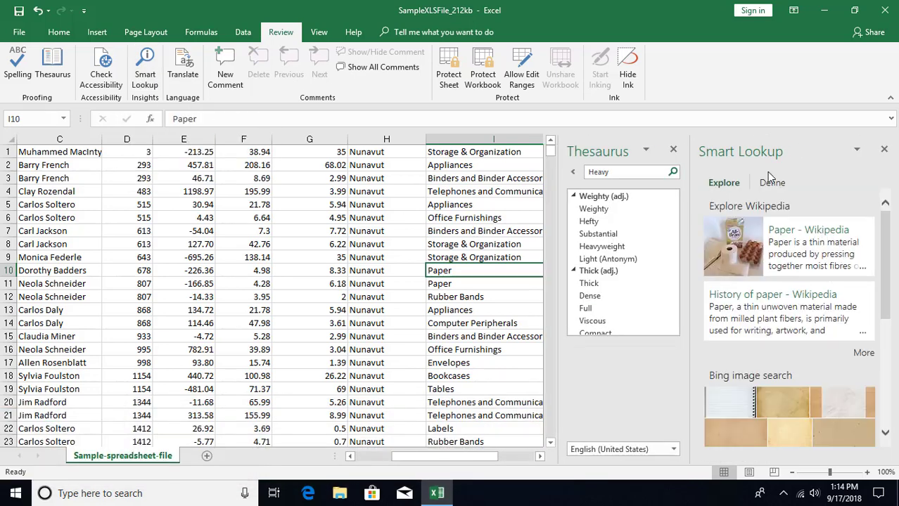
scroll(793, 295, down, 5)
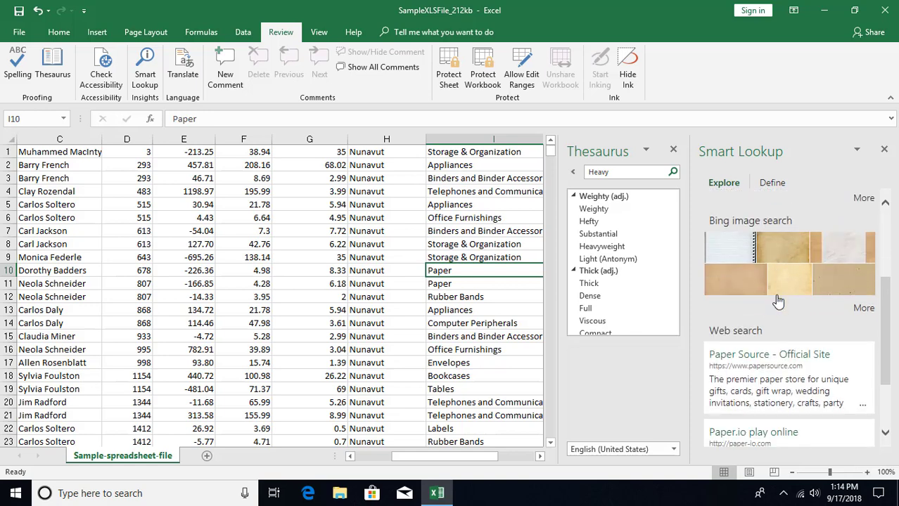
click(883, 152)
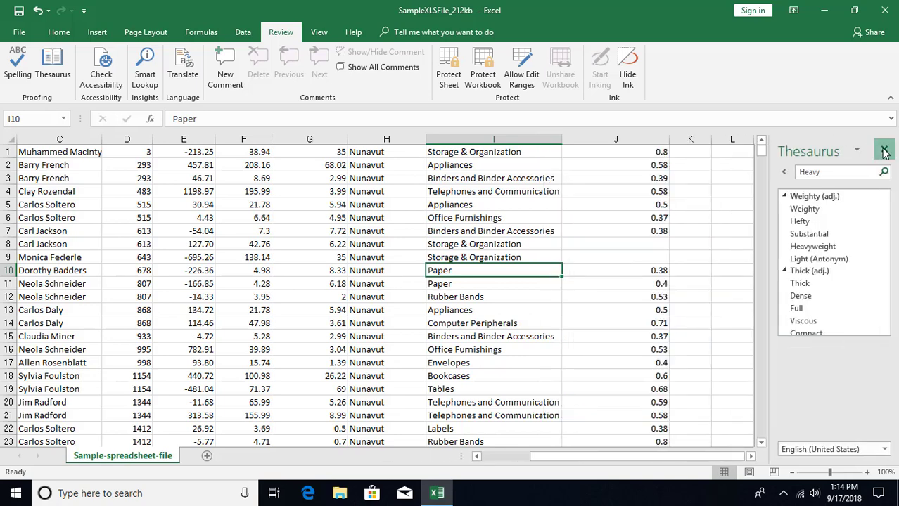
click(883, 152)
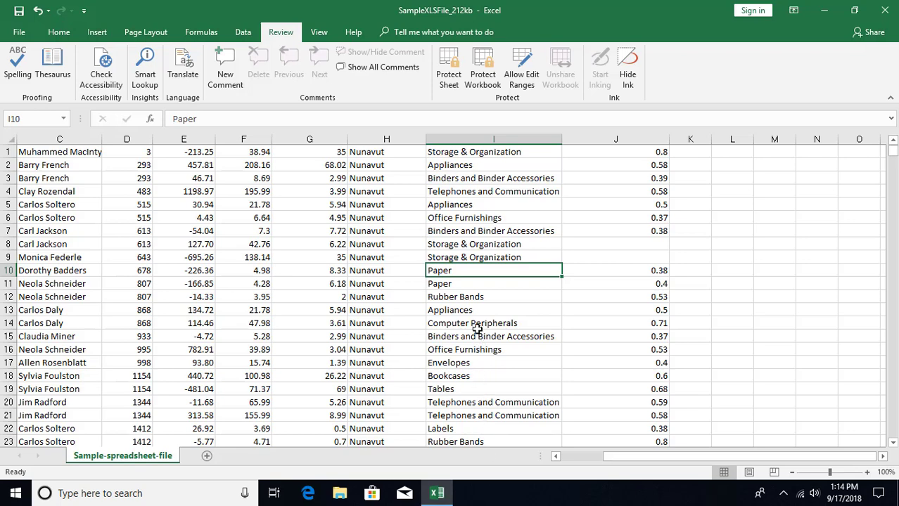
Step: Research 'Appliances' in I13 and keep French (France) as the translation target language
alt+click(467, 310)
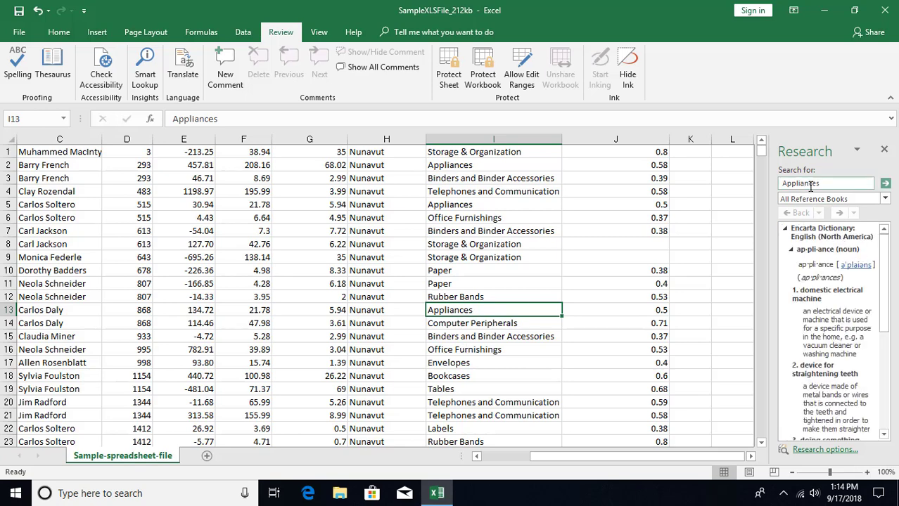
drag(888, 250, 887, 331)
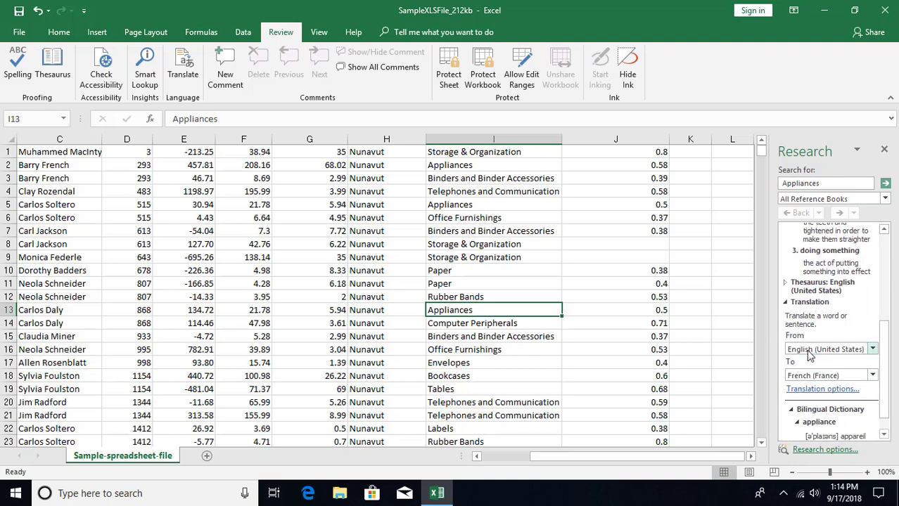
click(873, 376)
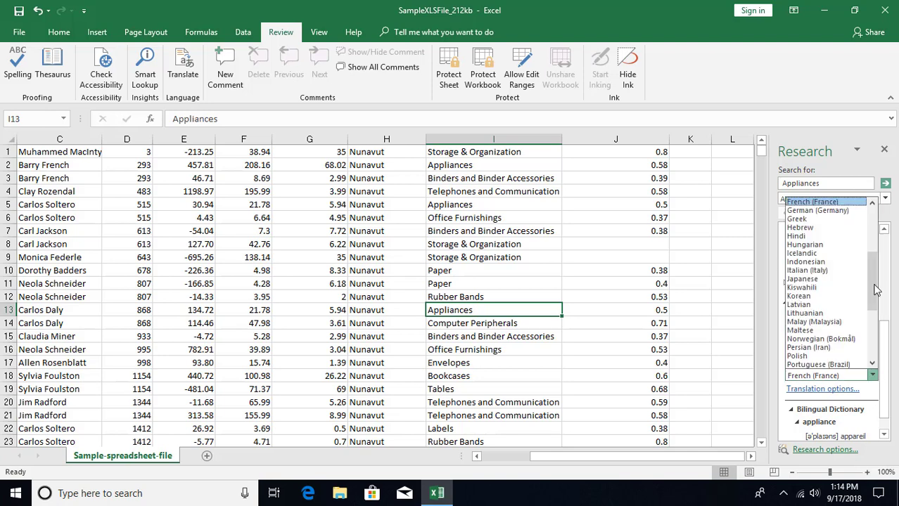
scroll(875, 288, up, 6)
scroll(875, 288, down, 12)
click(814, 127)
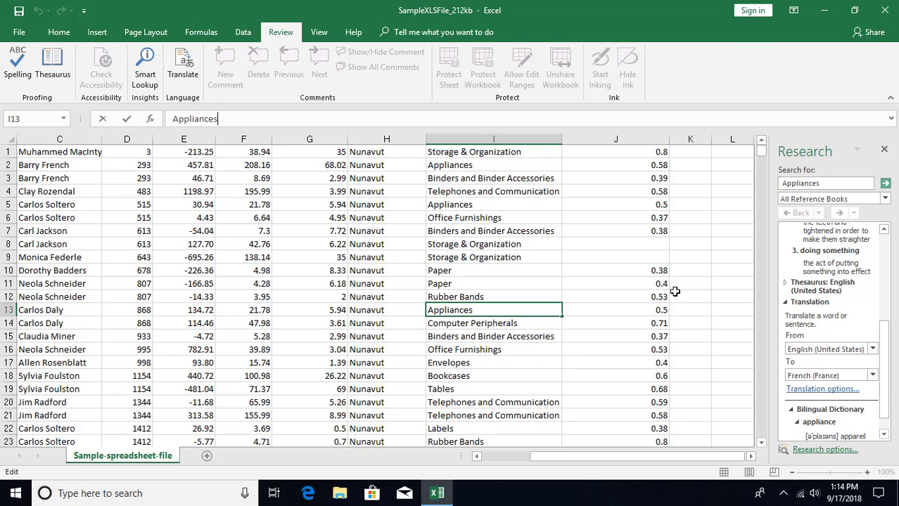
click(512, 215)
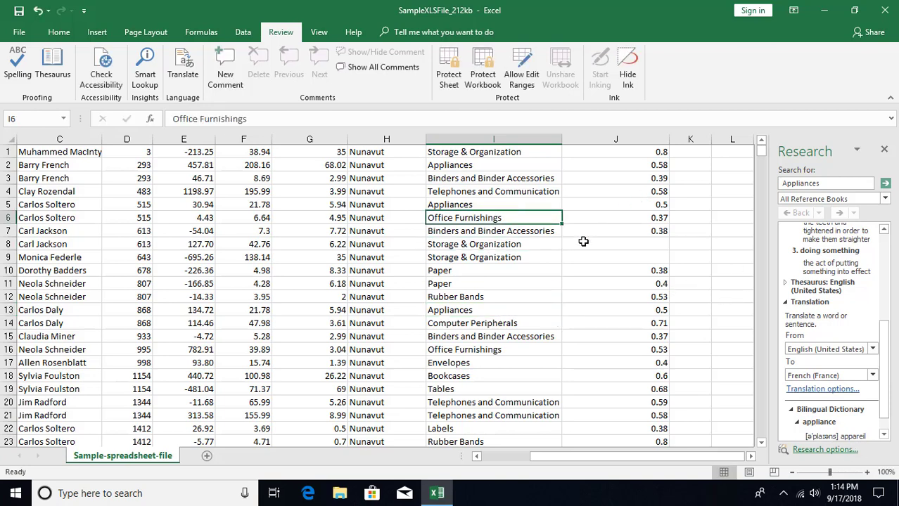